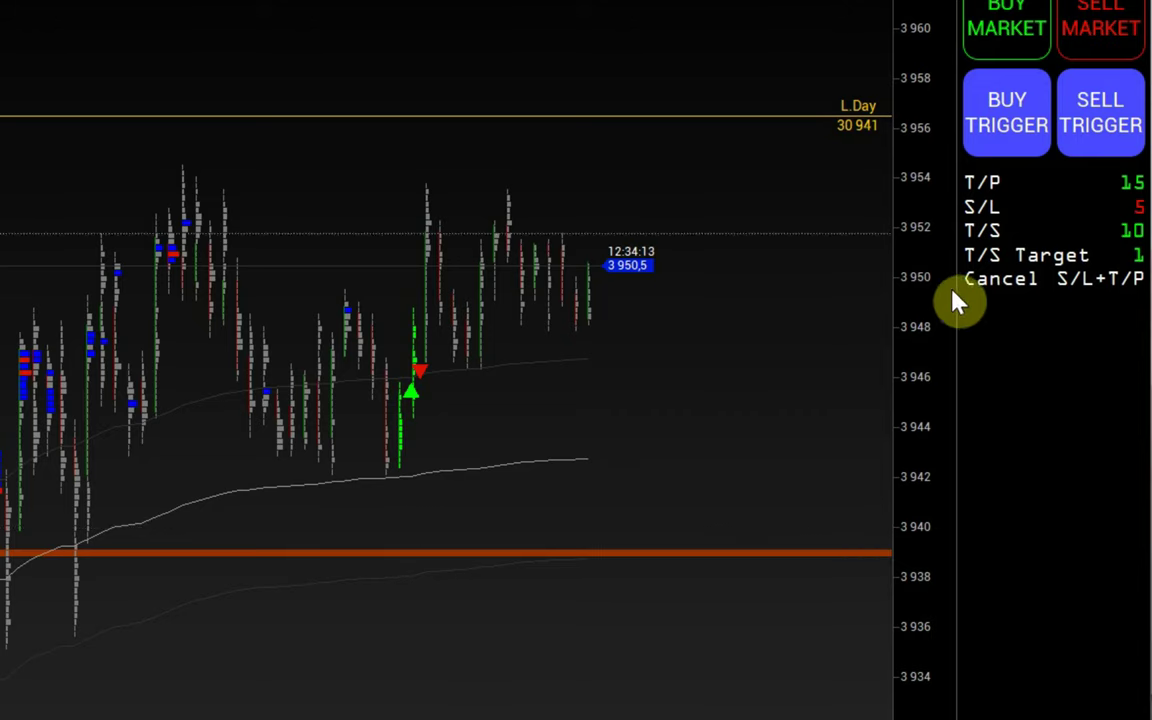
# Open the Bracket Orders settings, keep the unit in Pips, and set Take Profit 2 to 20
pyautogui.click(1078, 236)
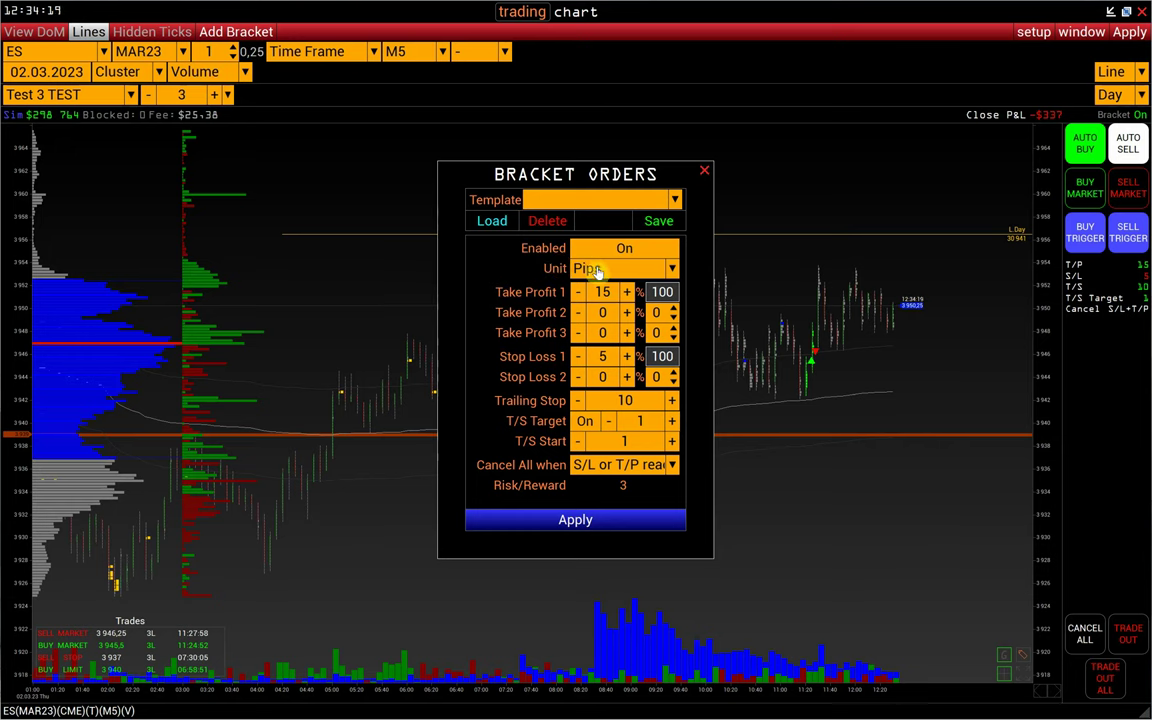
pyautogui.click(596, 270)
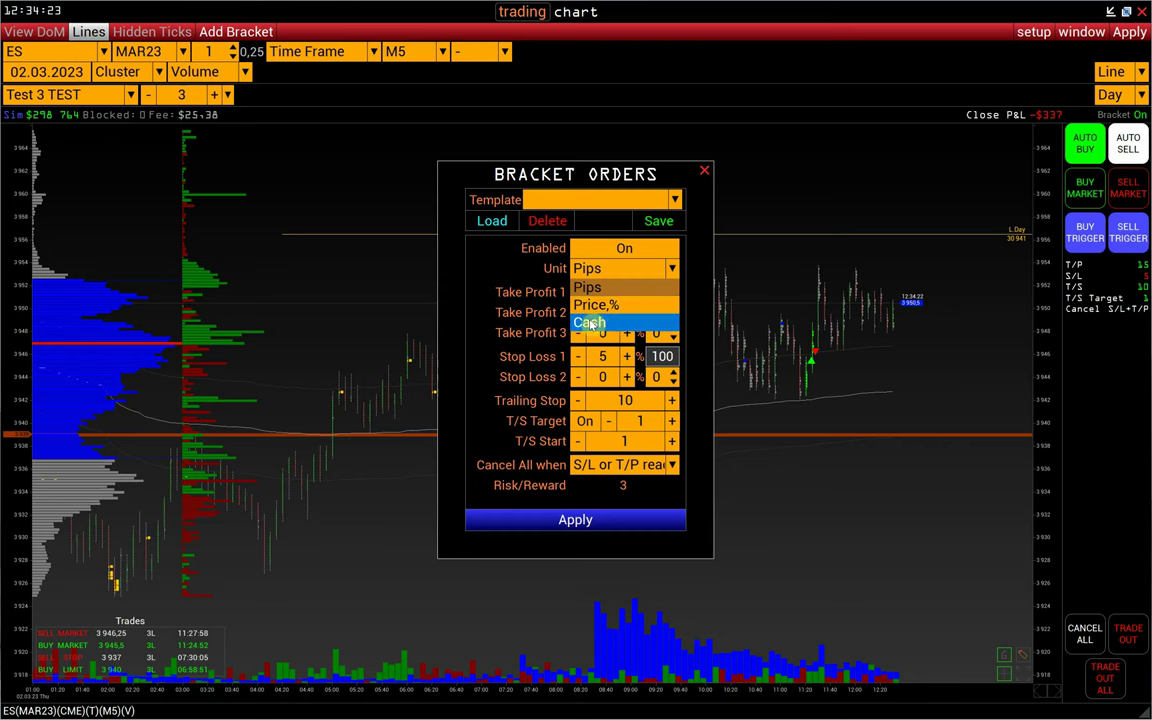
pyautogui.click(599, 289)
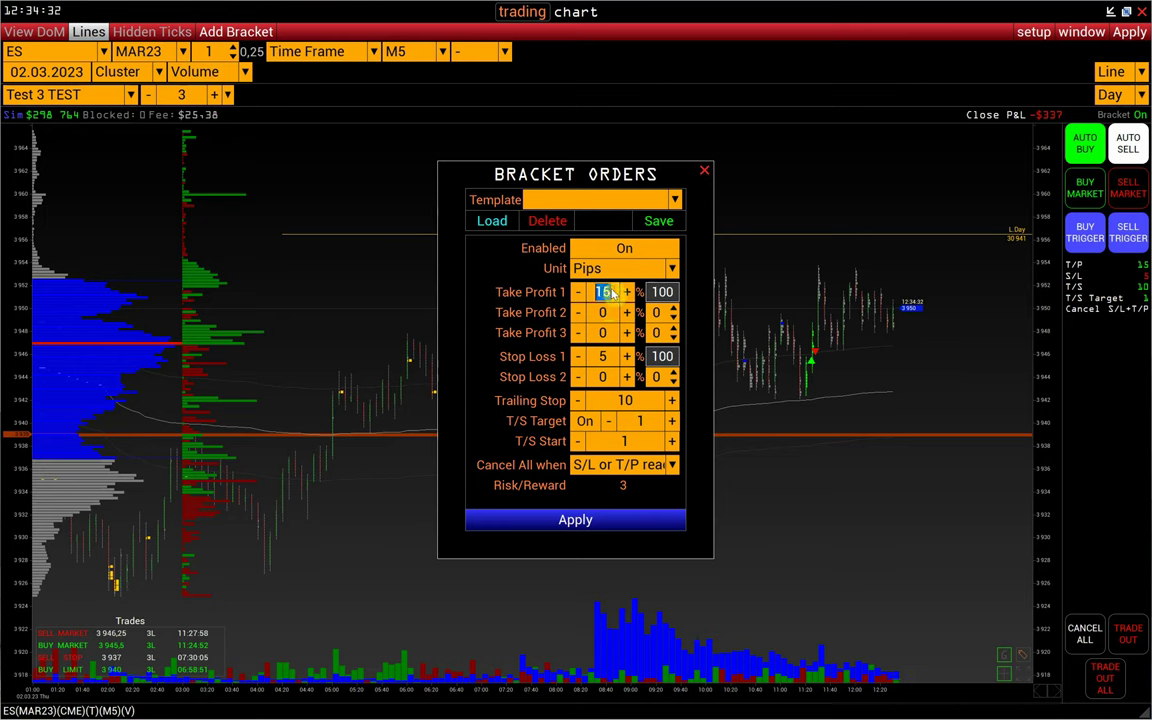
pyautogui.click(601, 292)
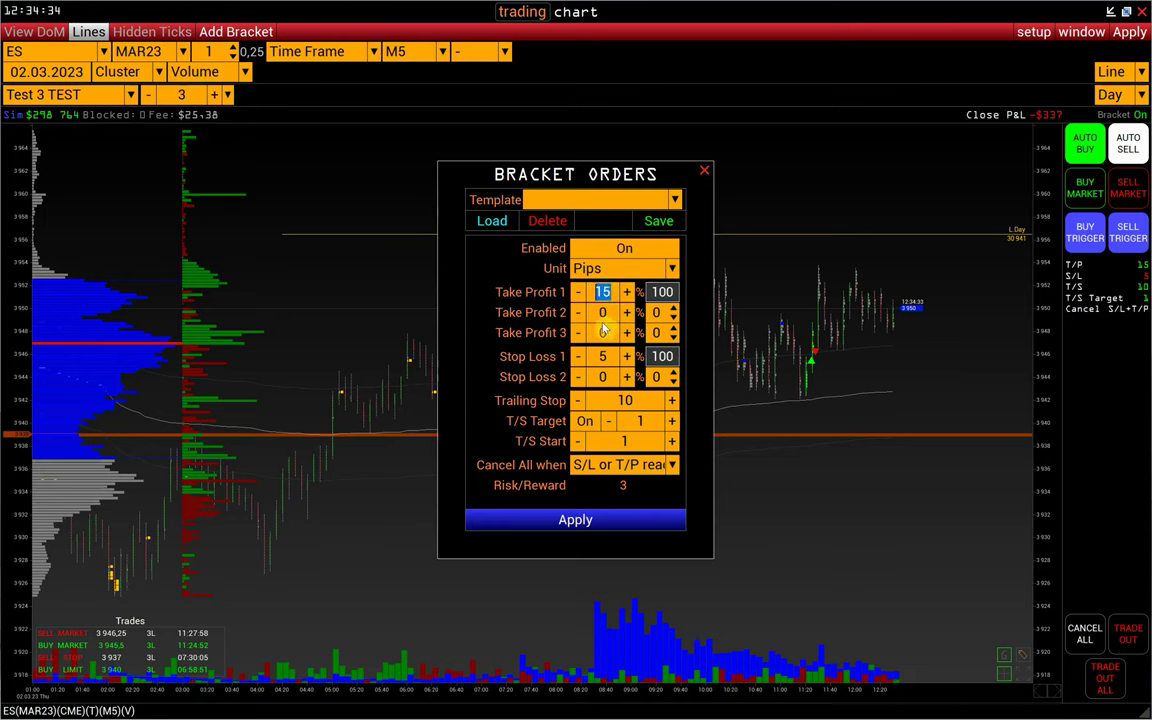
pyautogui.click(604, 313)
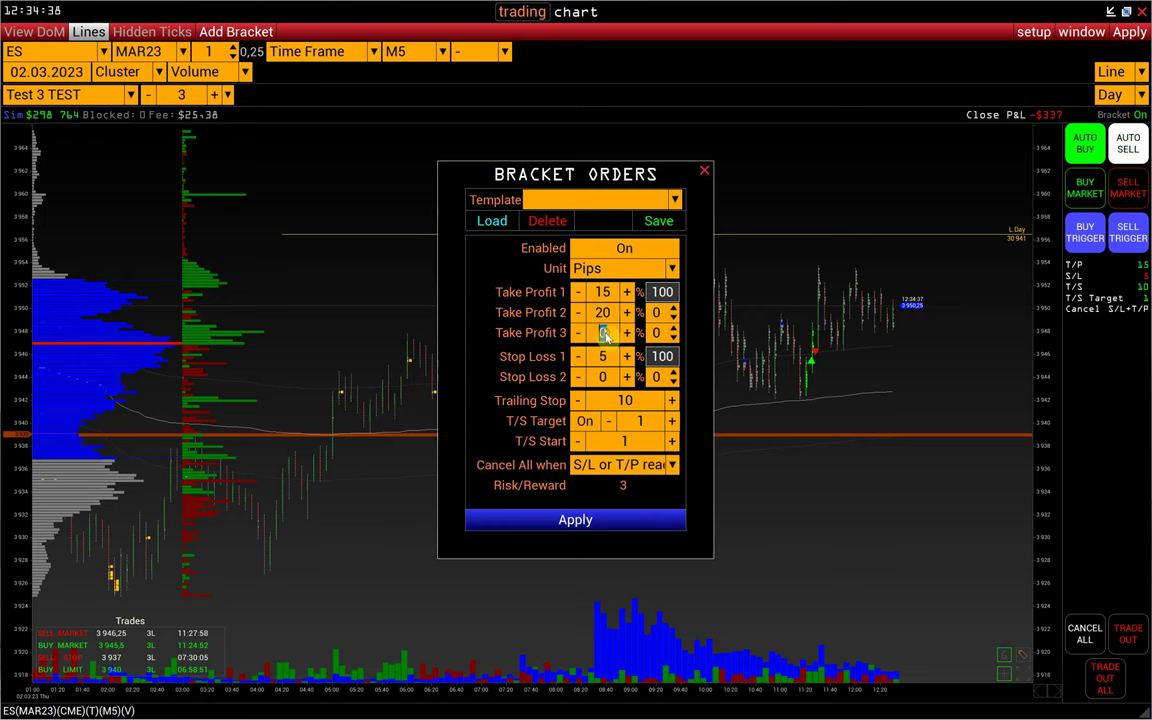
pyautogui.write('2525')
# Commit Take Profit 3 at 25 and select the Trailing Stop distance for editing
pyautogui.press('Return')
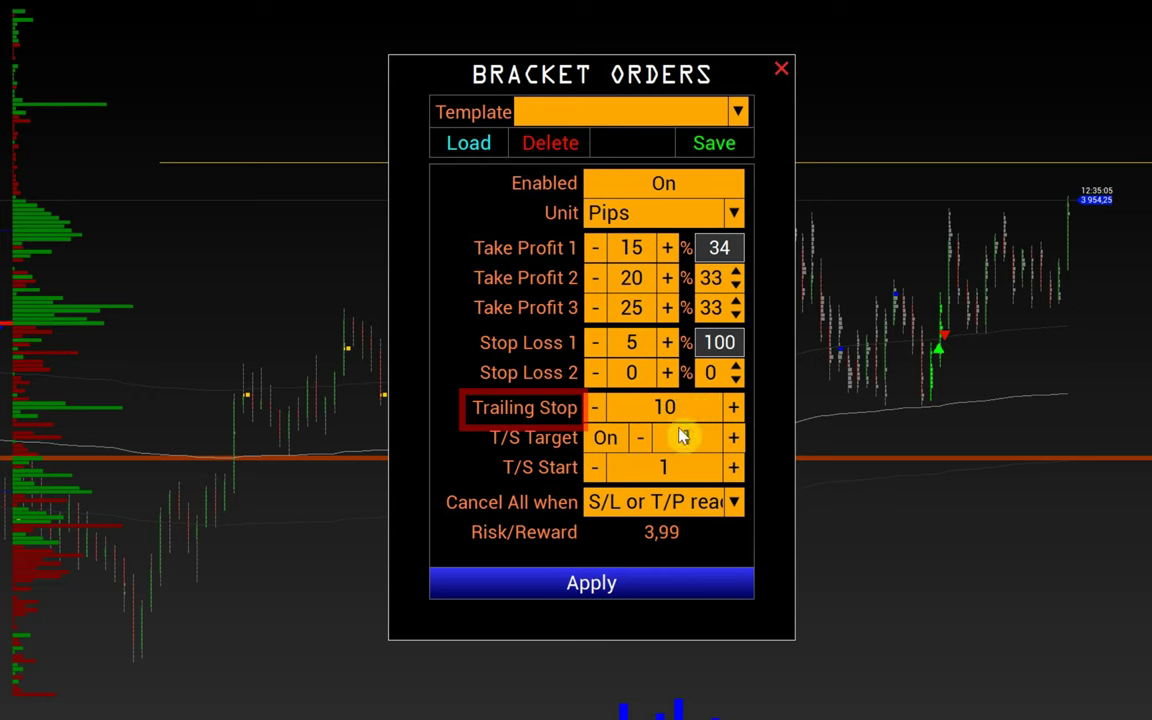
pyautogui.doubleClick(678, 410)
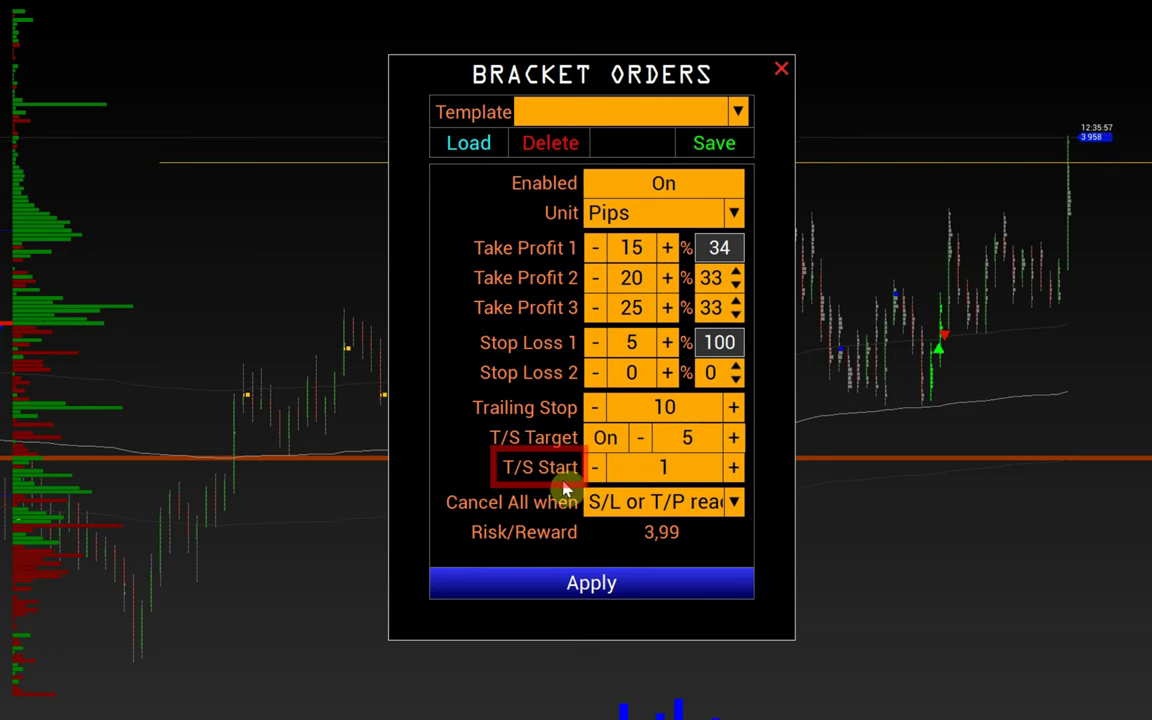
# Raise T/S Start from 1 to 2 and check the Trailing Stop, T/S Start and T/S Target values
pyautogui.click(731, 468)
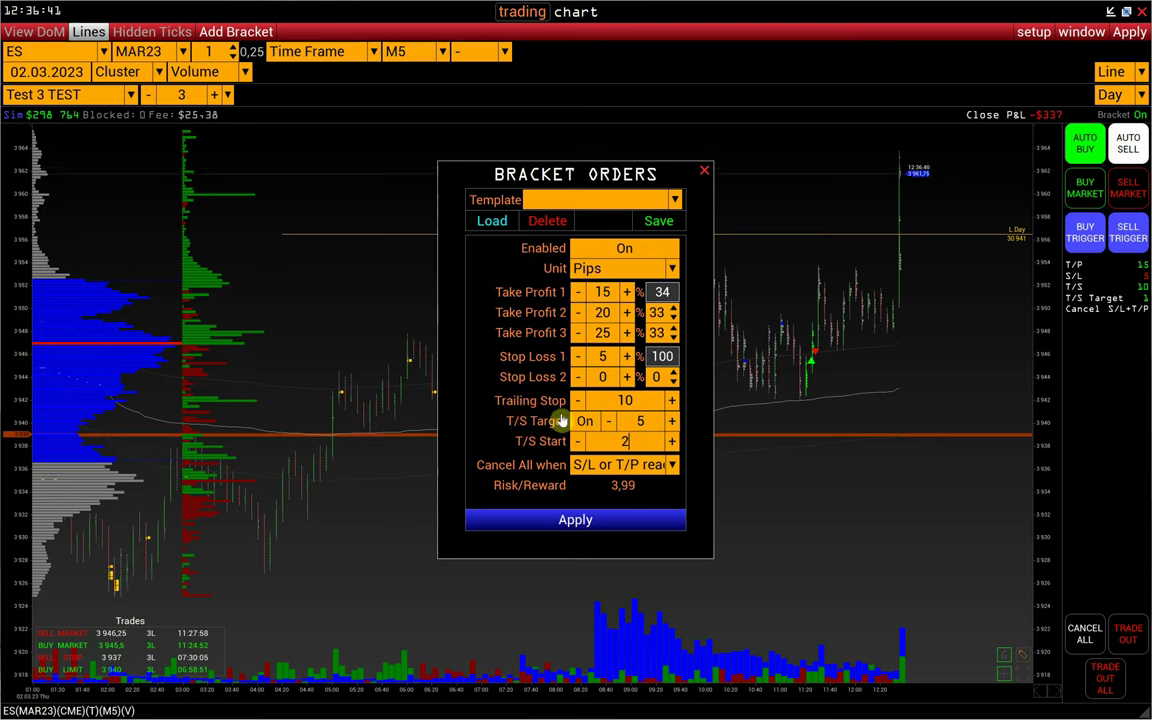
pyautogui.click(603, 401)
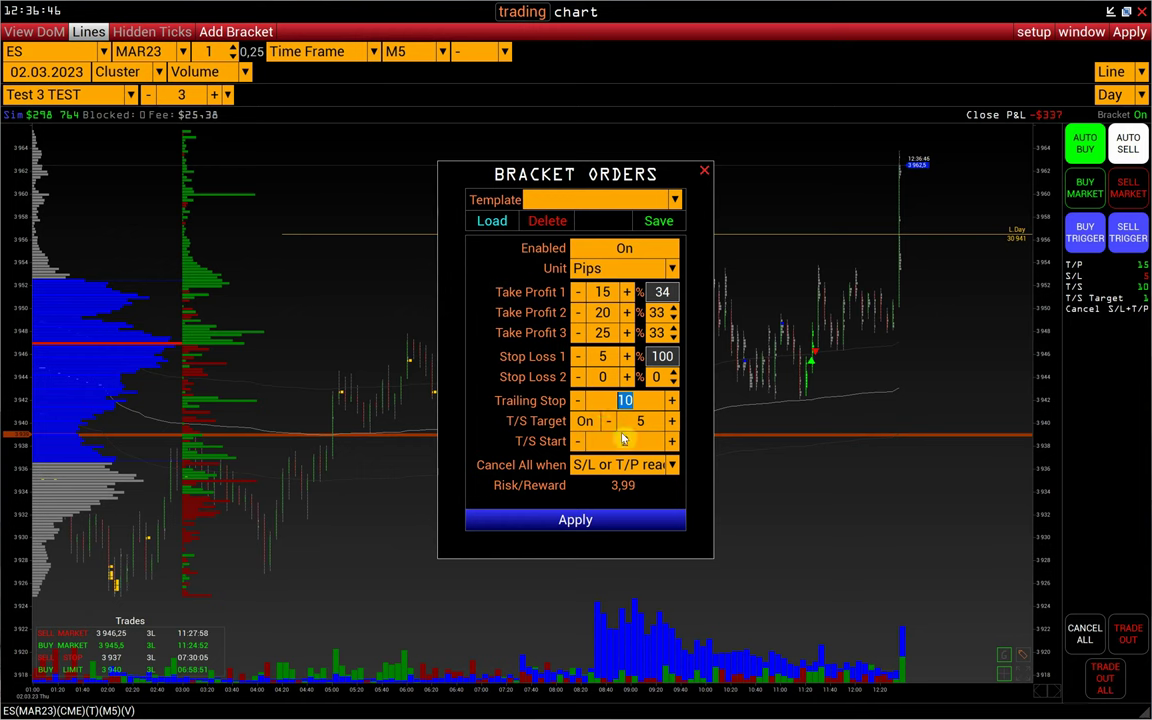
pyautogui.click(614, 441)
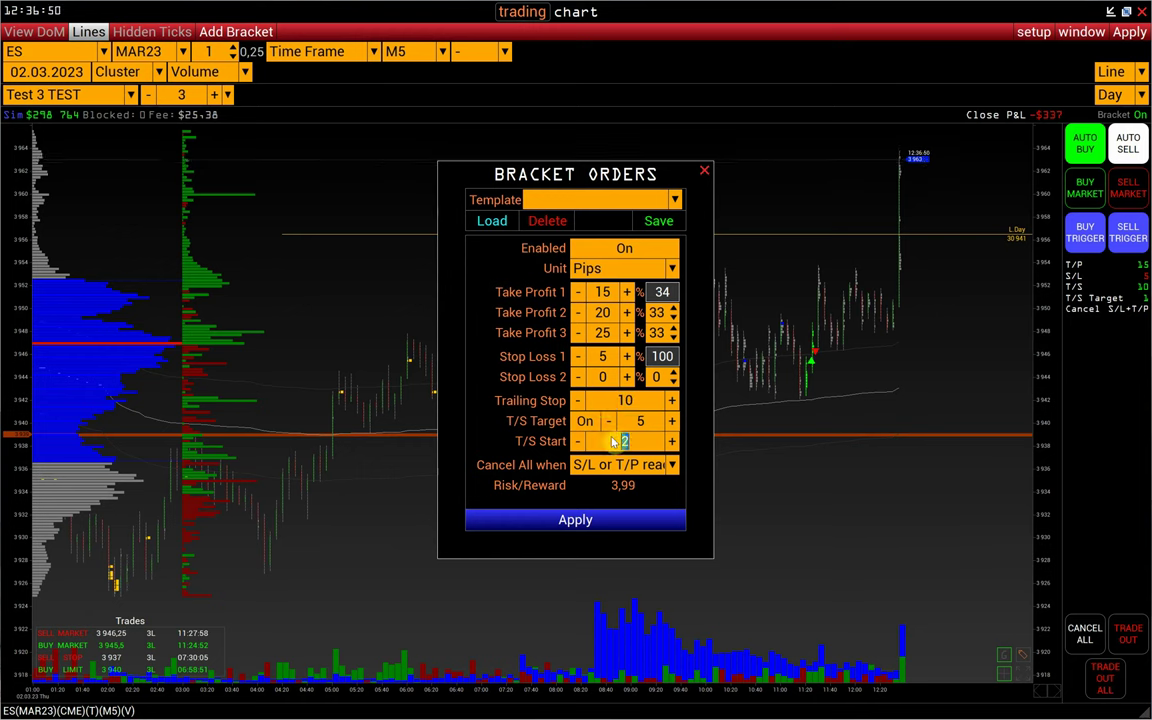
pyautogui.click(640, 422)
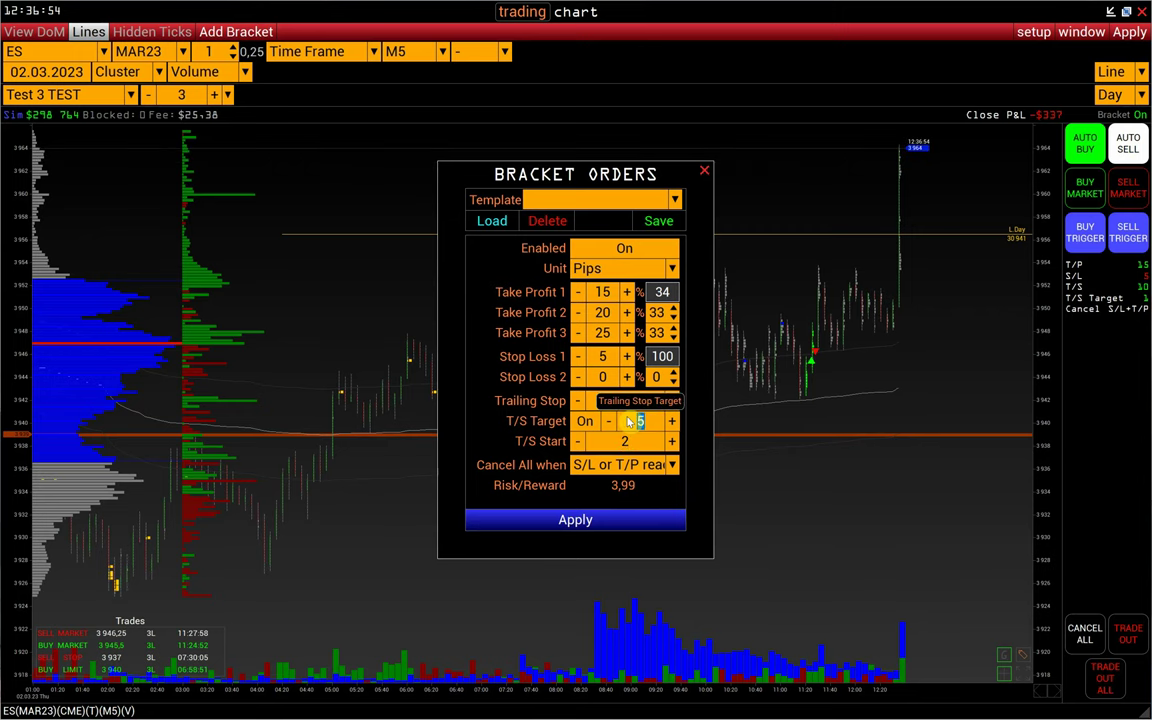
# Keep Cancel All on 'S/L or T/P reached', dismiss the template save prompt, and list saved templates
pyautogui.click(598, 469)
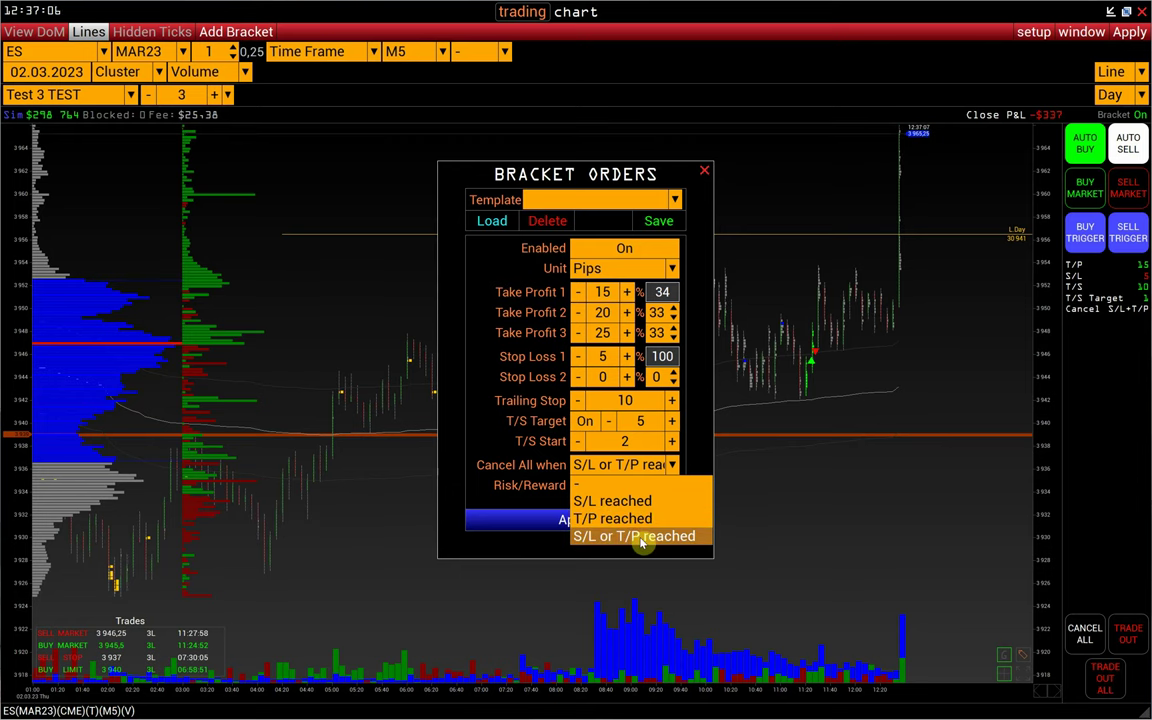
pyautogui.click(643, 537)
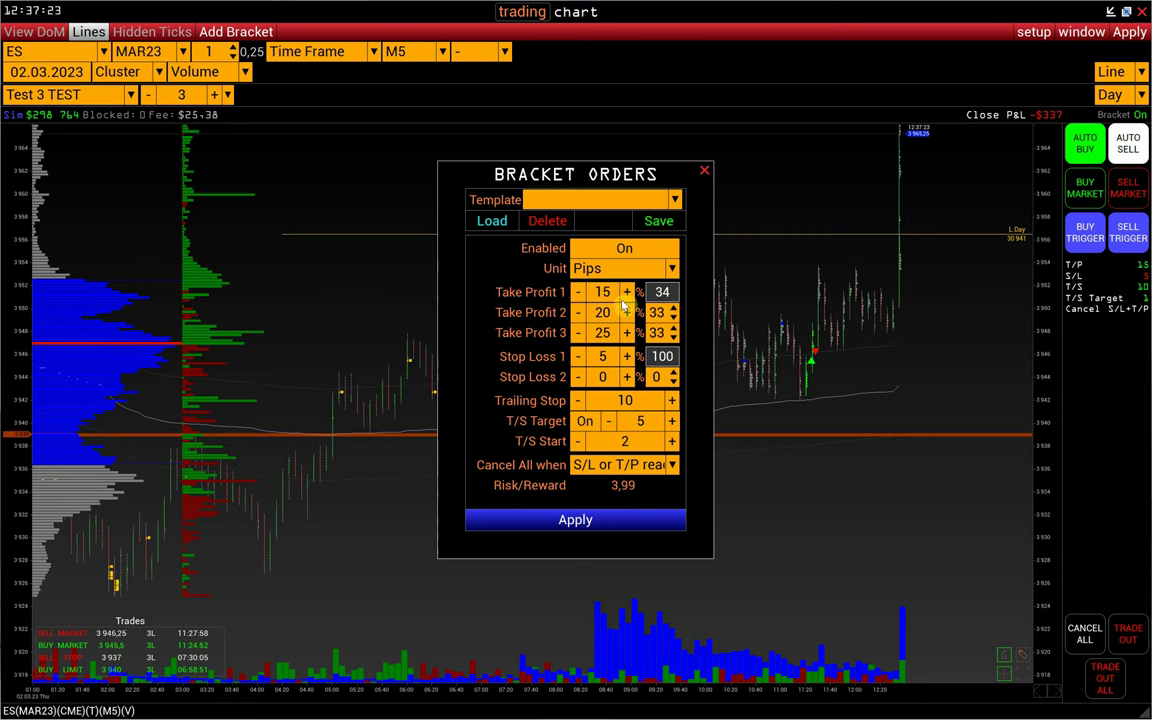
pyautogui.click(652, 224)
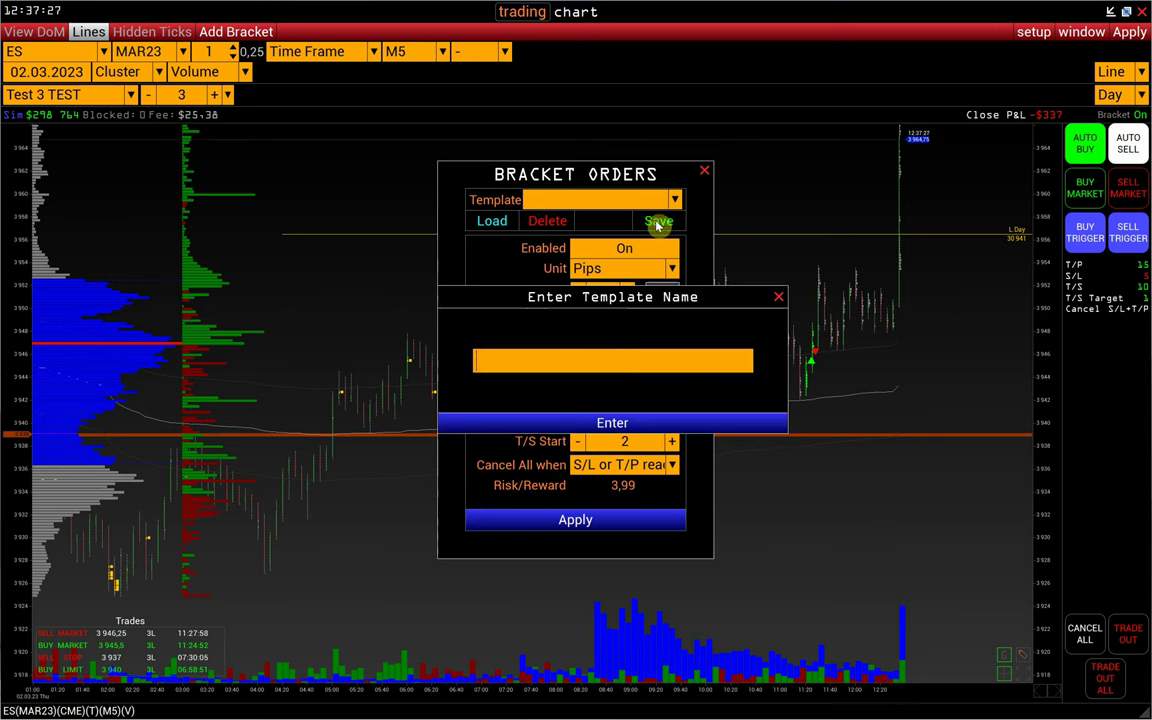
pyautogui.click(779, 301)
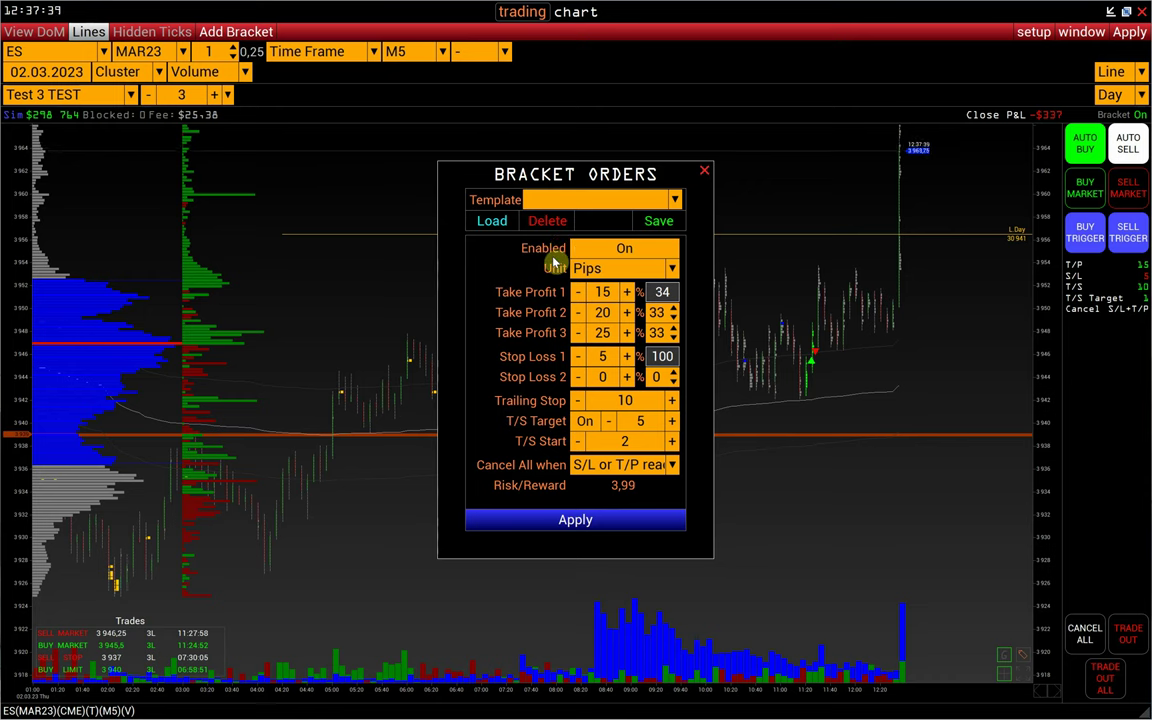
pyautogui.click(562, 201)
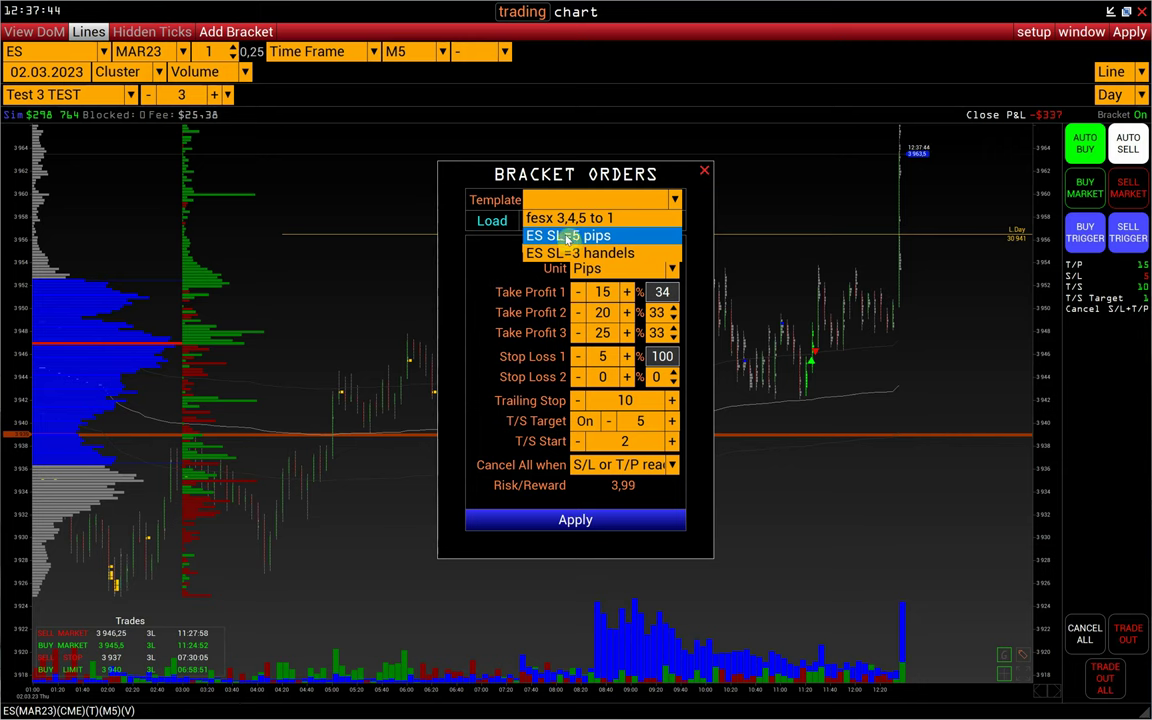
# Load the ES SL=5 pips bracket template
pyautogui.click(563, 237)
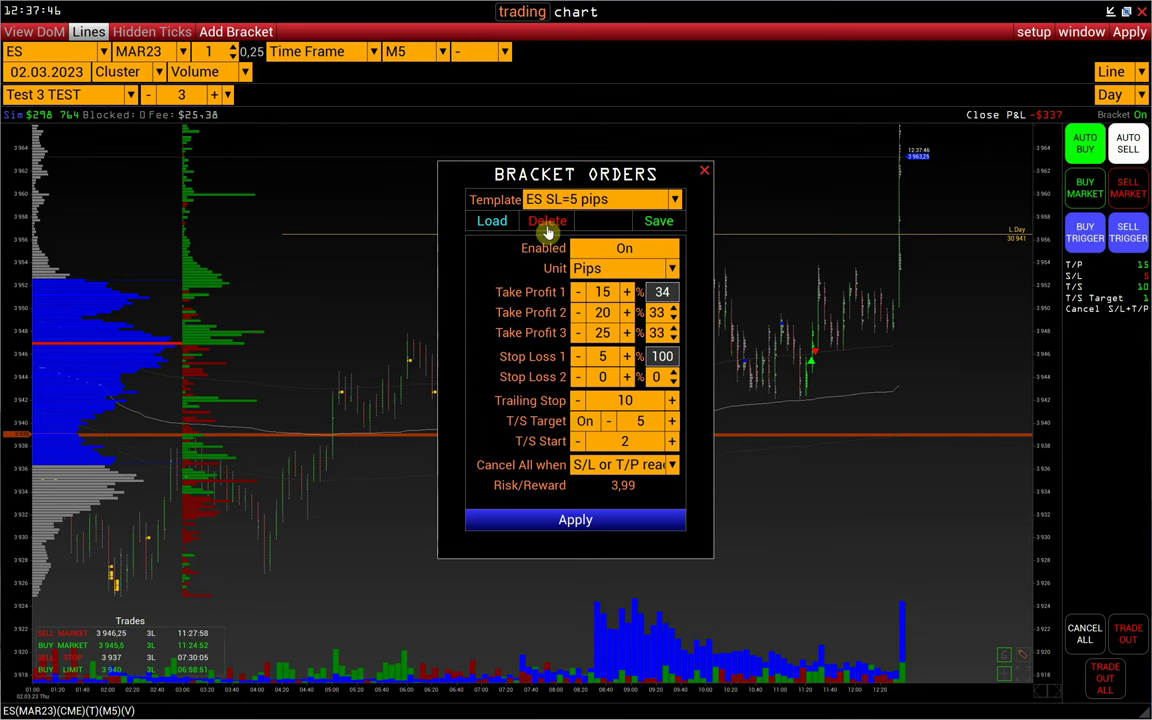
pyautogui.click(489, 221)
pyautogui.click(557, 421)
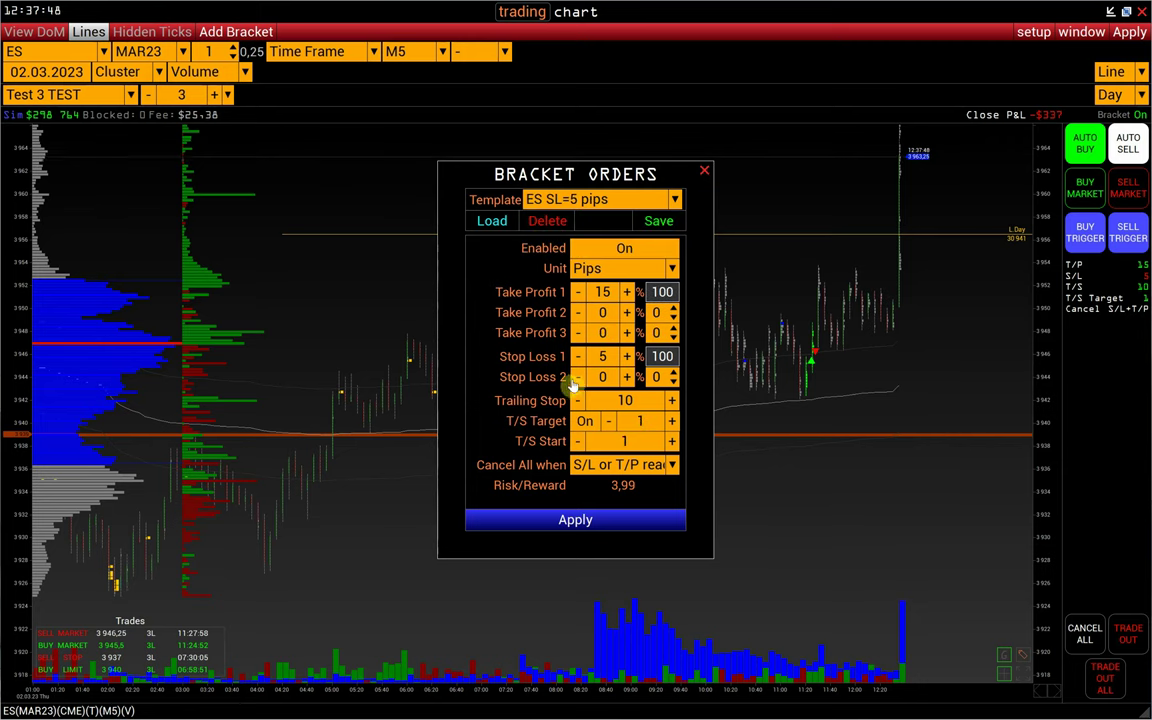
# Load the ES SL=3 handels template instead, then close the Bracket Orders dialog
pyautogui.click(562, 199)
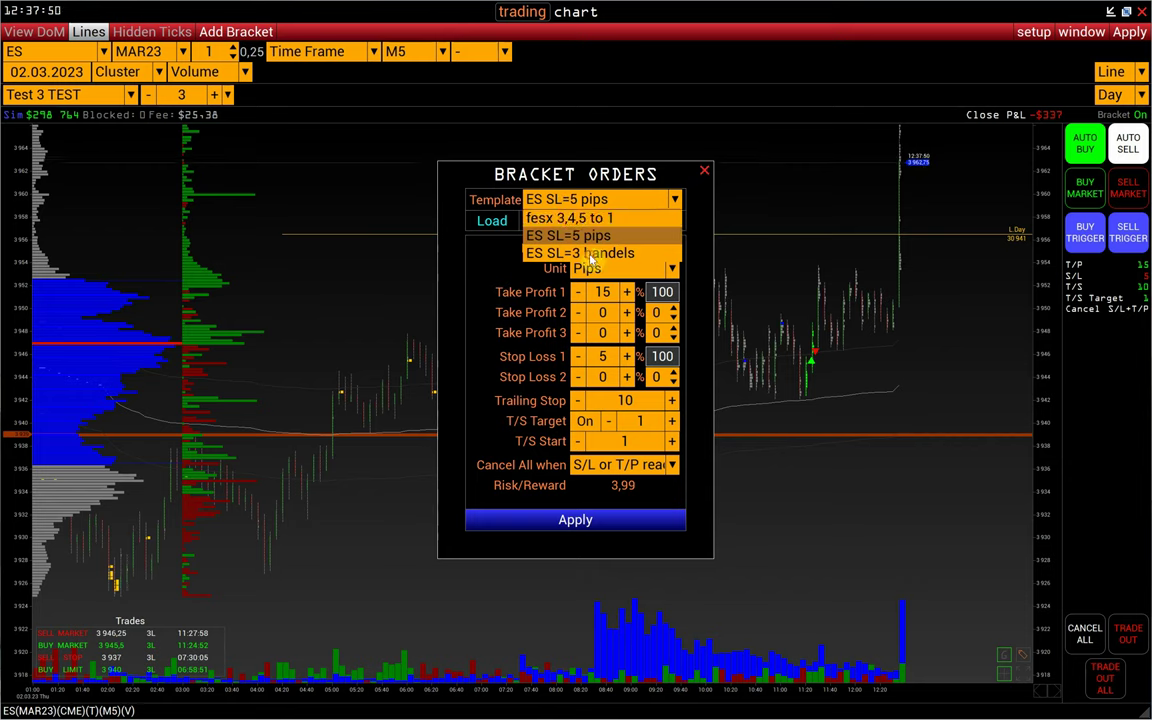
pyautogui.click(568, 253)
pyautogui.click(483, 221)
pyautogui.click(525, 422)
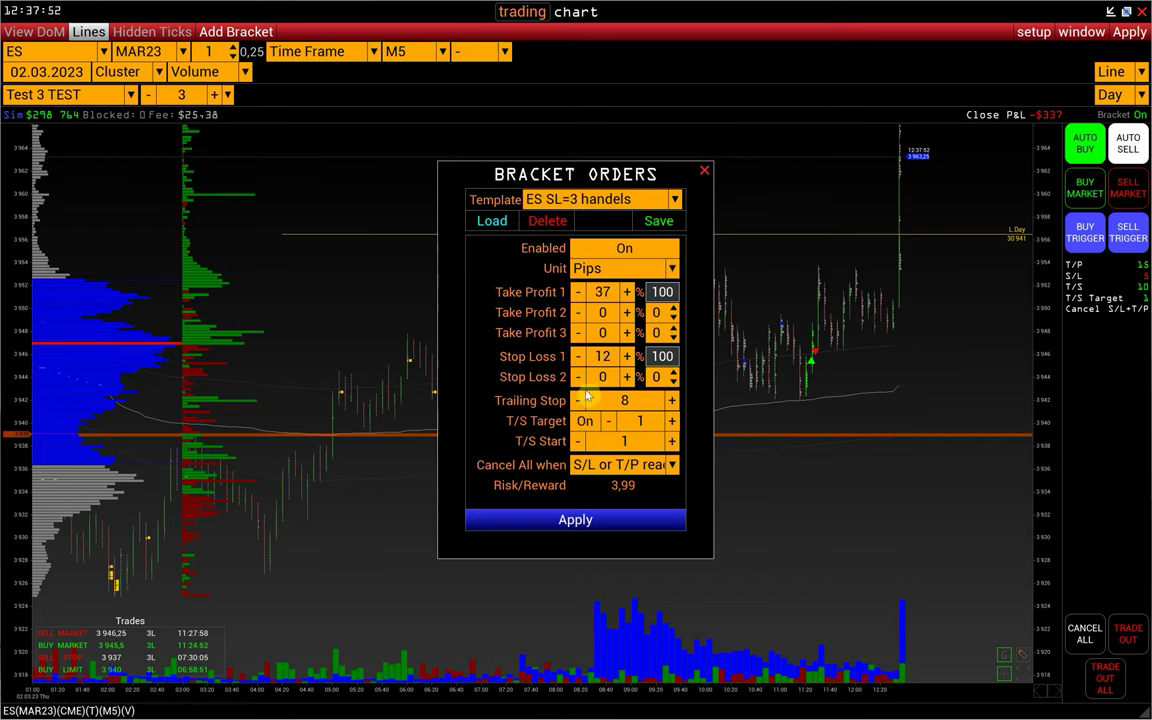
pyautogui.doubleClick(603, 357)
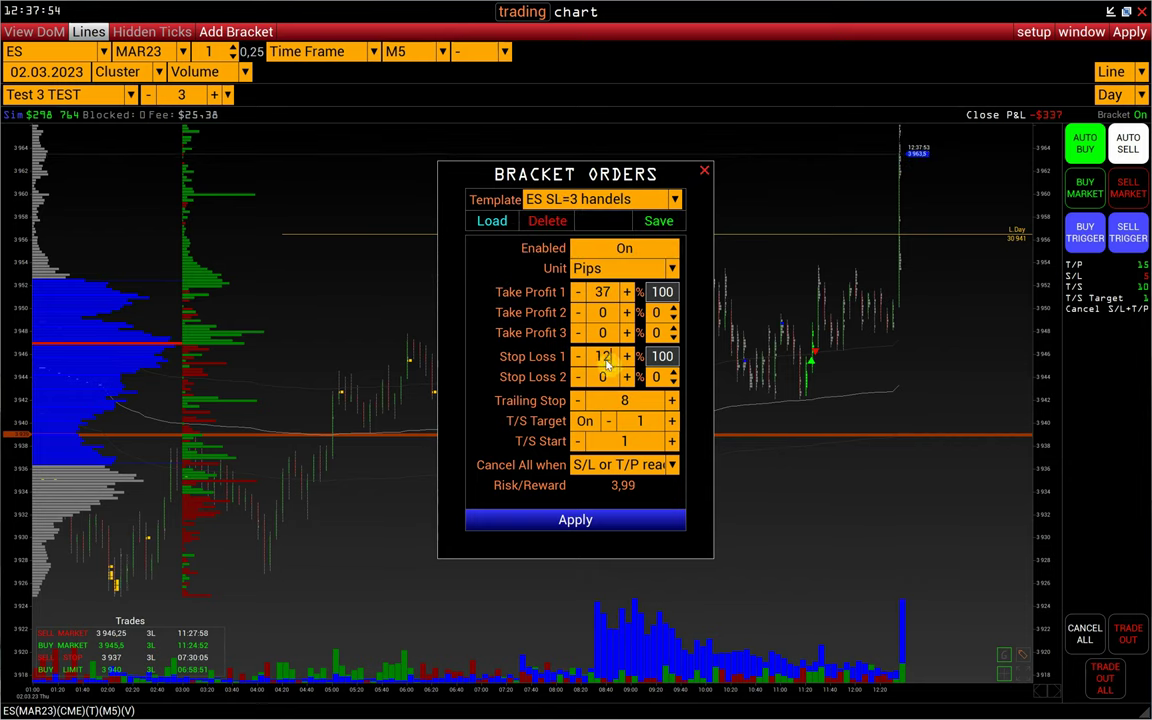
pyautogui.click(704, 171)
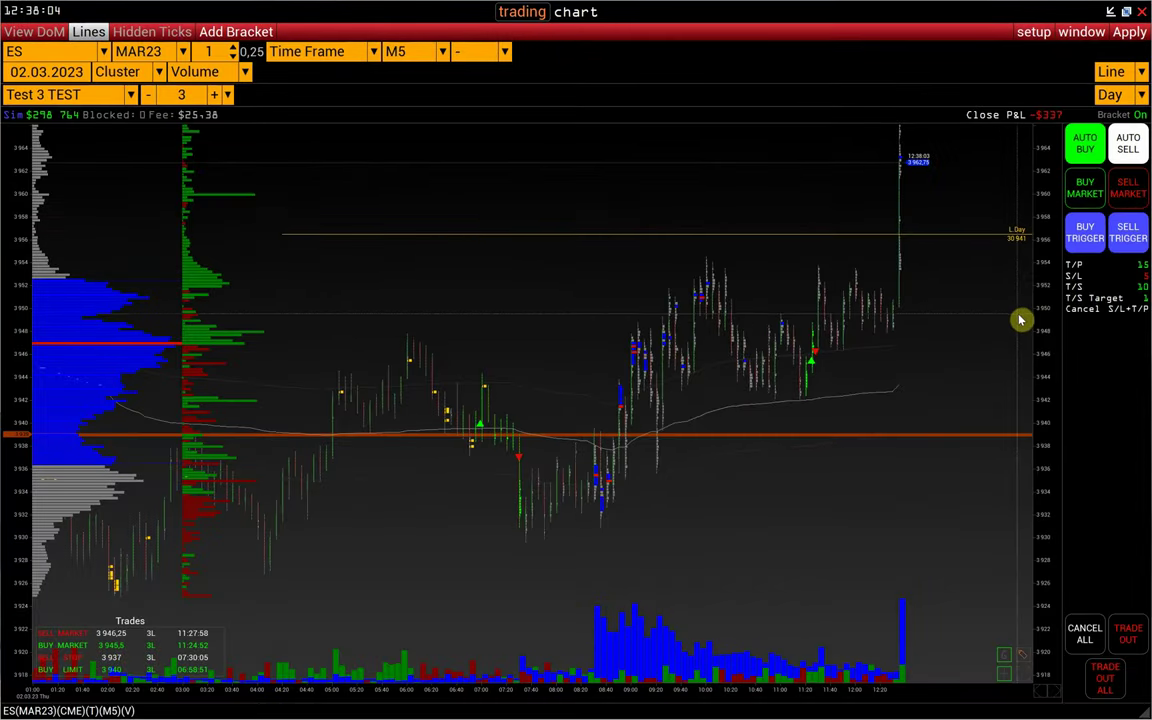
# Sell ES at market with brackets attached, then trade out of the position to go flat
pyautogui.click(1118, 186)
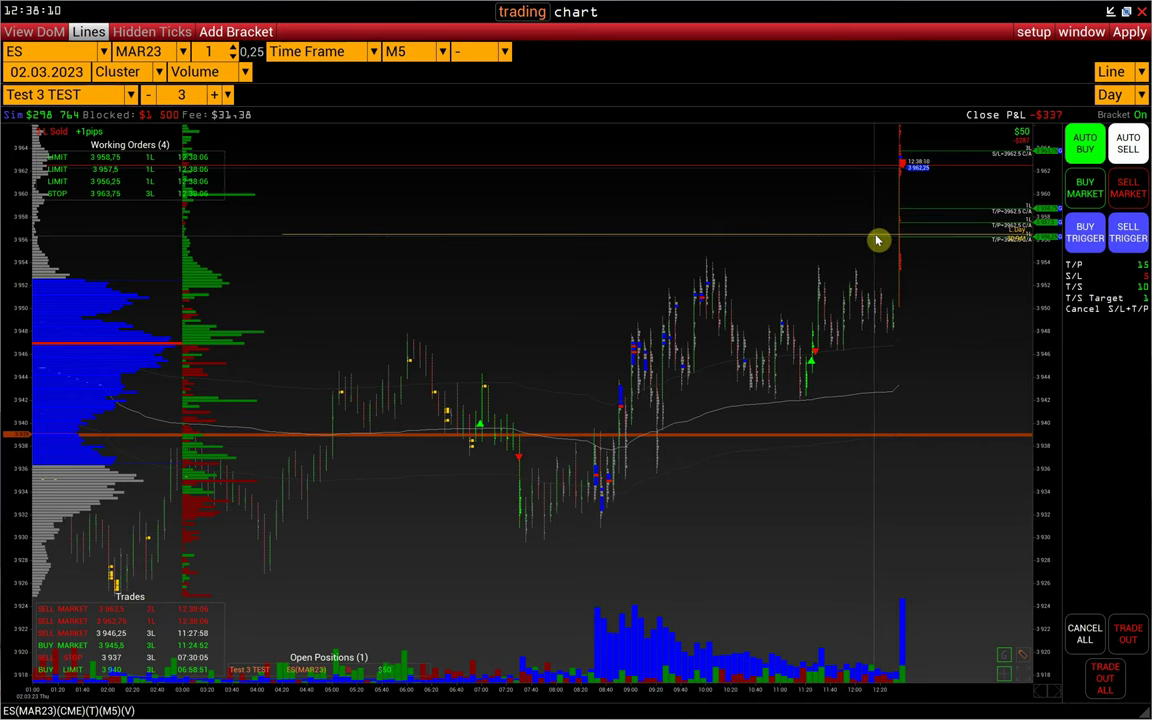
pyautogui.click(1131, 630)
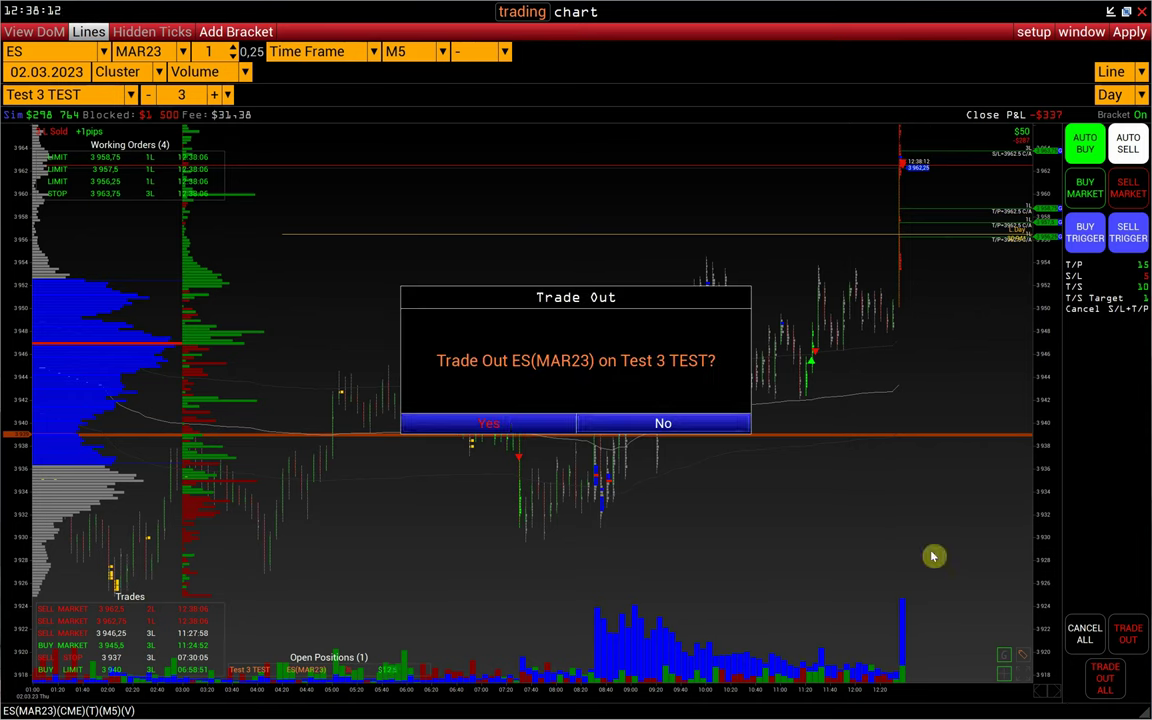
pyautogui.click(522, 423)
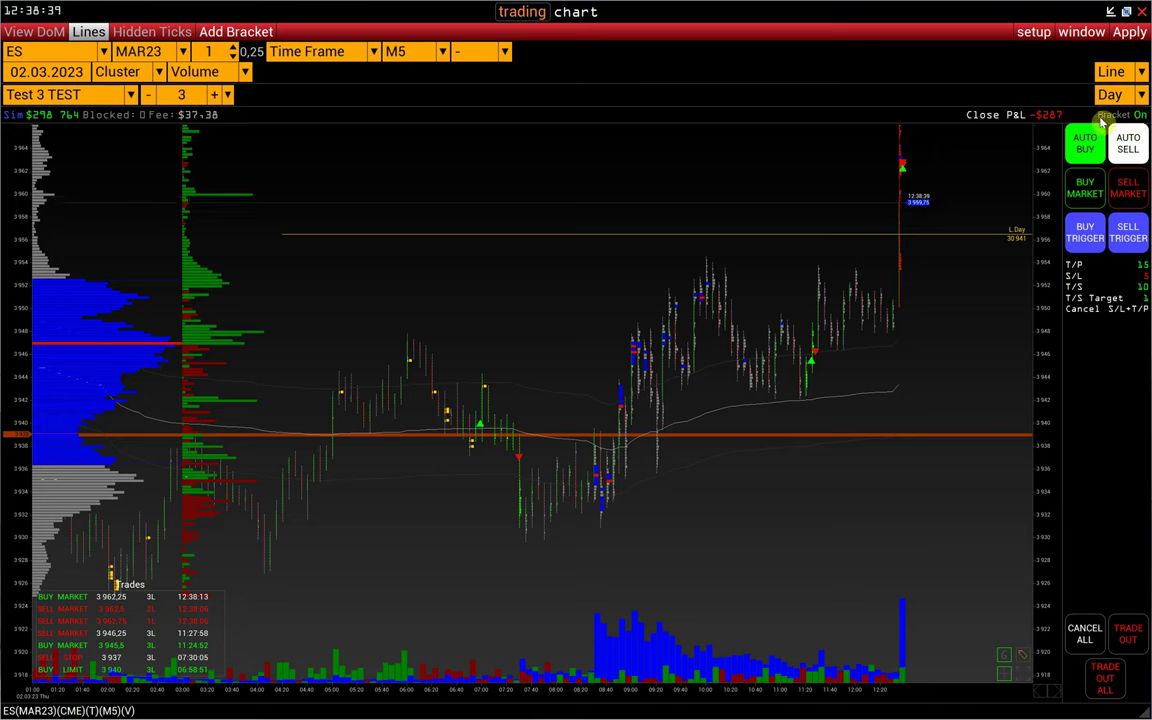
# Switch the bracket toggle Off and buy ES at market without brackets
pyautogui.click(1138, 115)
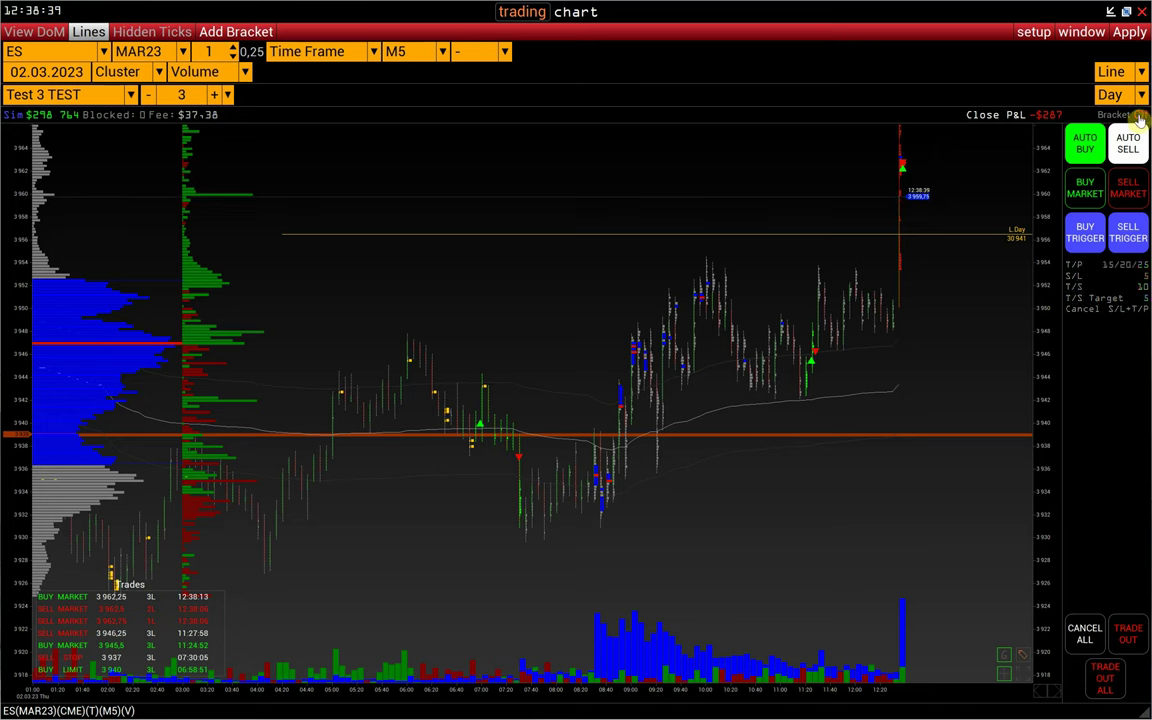
pyautogui.click(1085, 187)
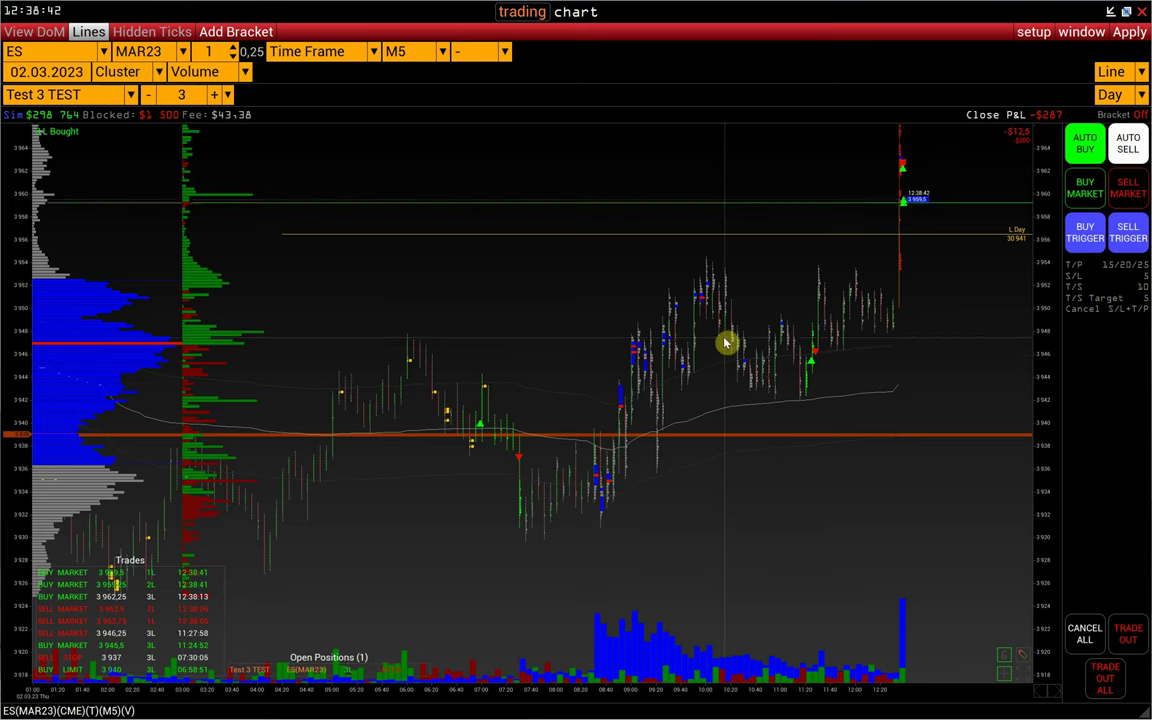
# Open the bracket settings for the open position and enter 1236 in Stop Loss 1
pyautogui.click(230, 42)
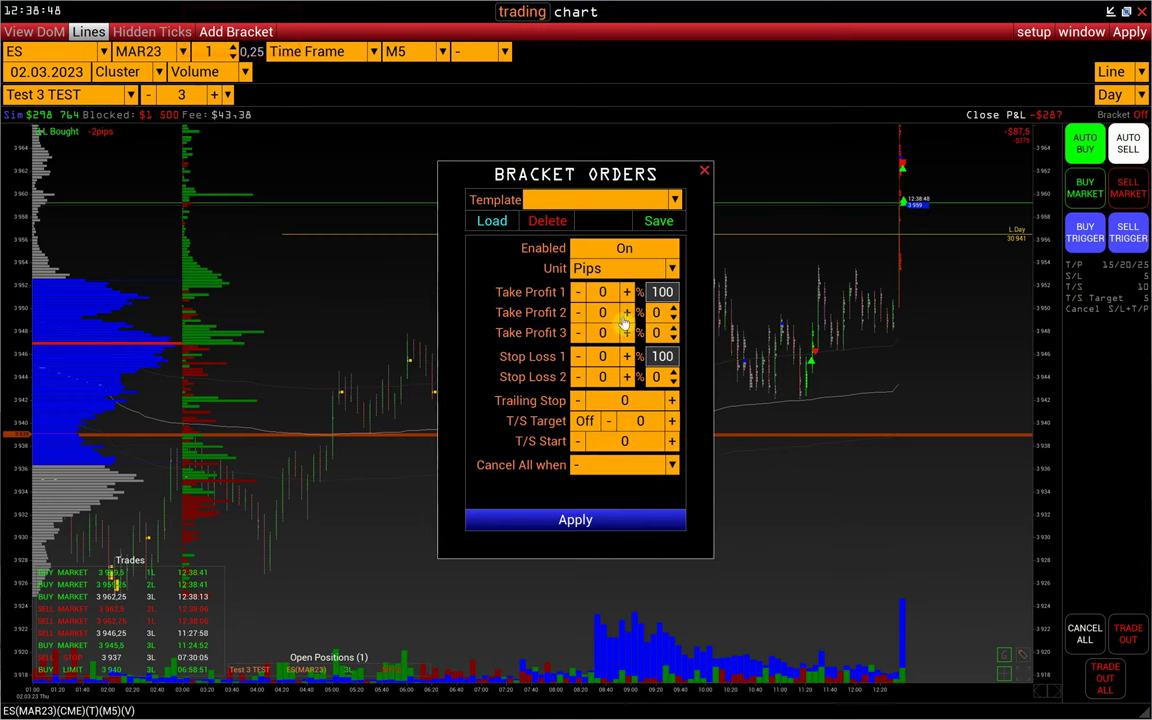
pyautogui.click(565, 362)
pyautogui.write('12')
pyautogui.write('36')
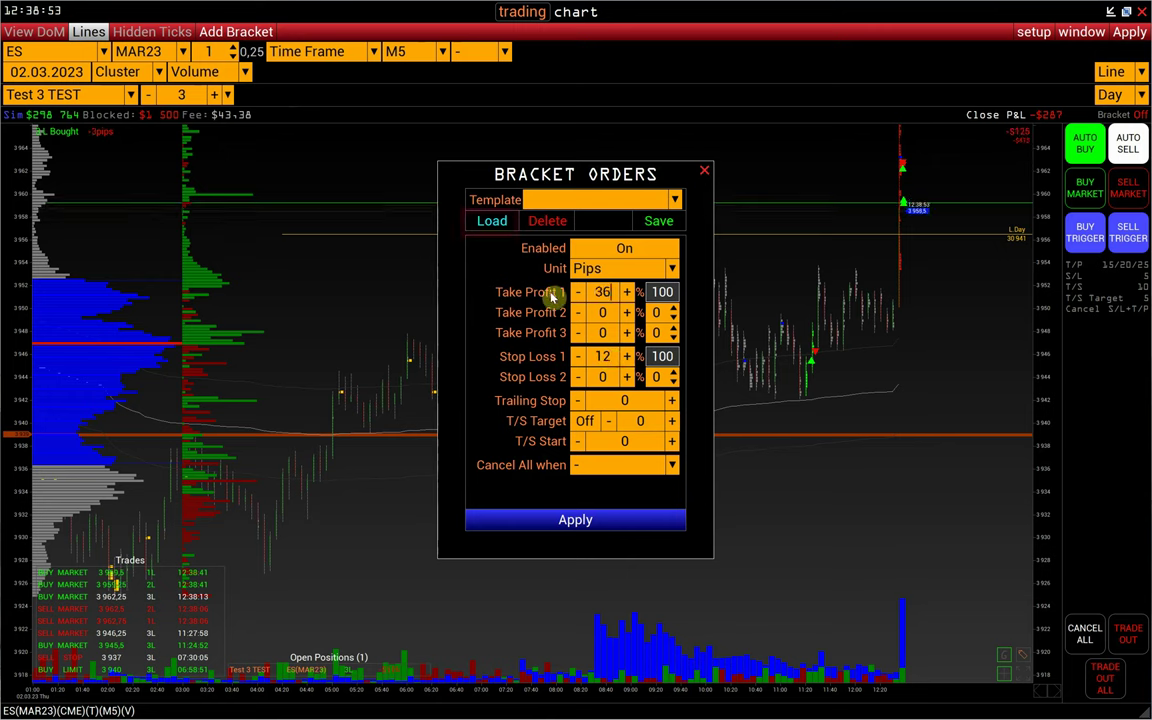
# Load the ES SL=5 pips template and apply it to the open ES long
pyautogui.click(492, 221)
pyautogui.click(561, 236)
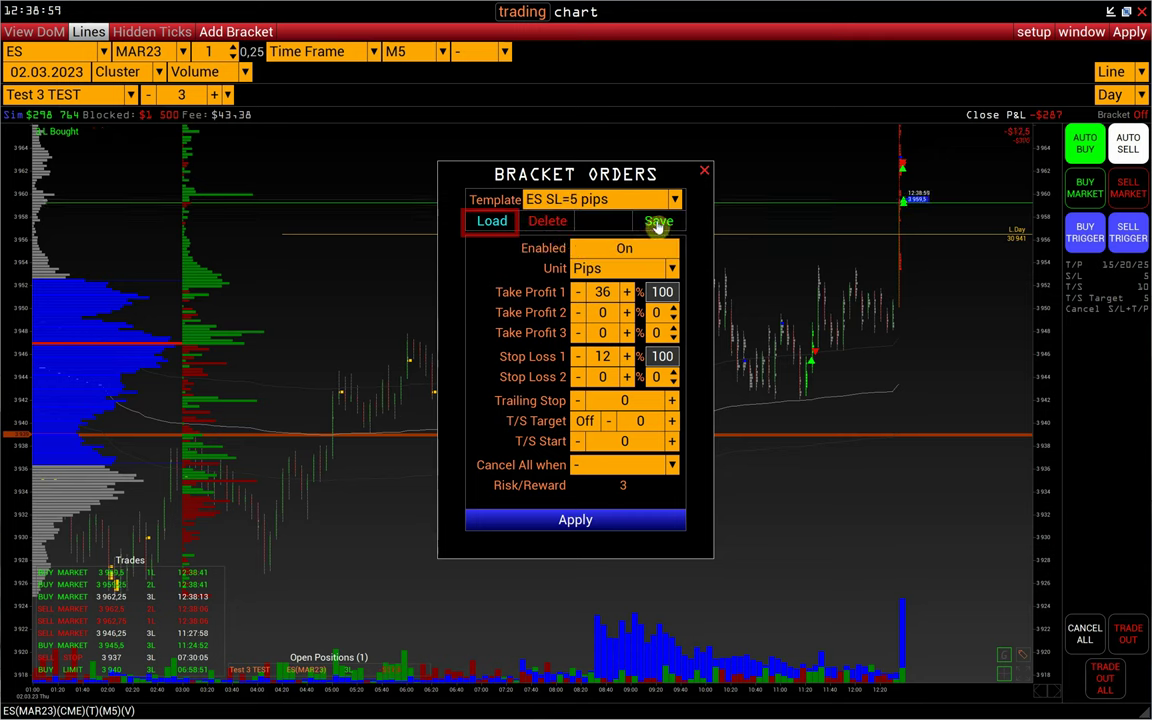
pyautogui.click(494, 221)
pyautogui.click(549, 425)
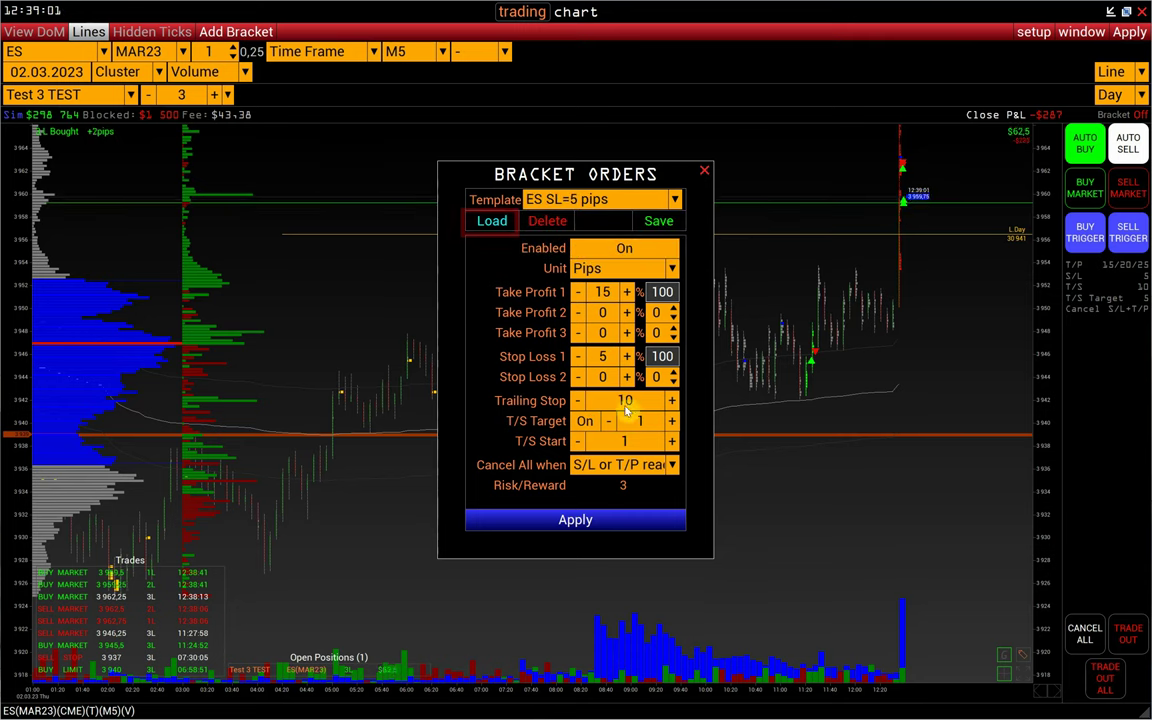
pyautogui.click(577, 521)
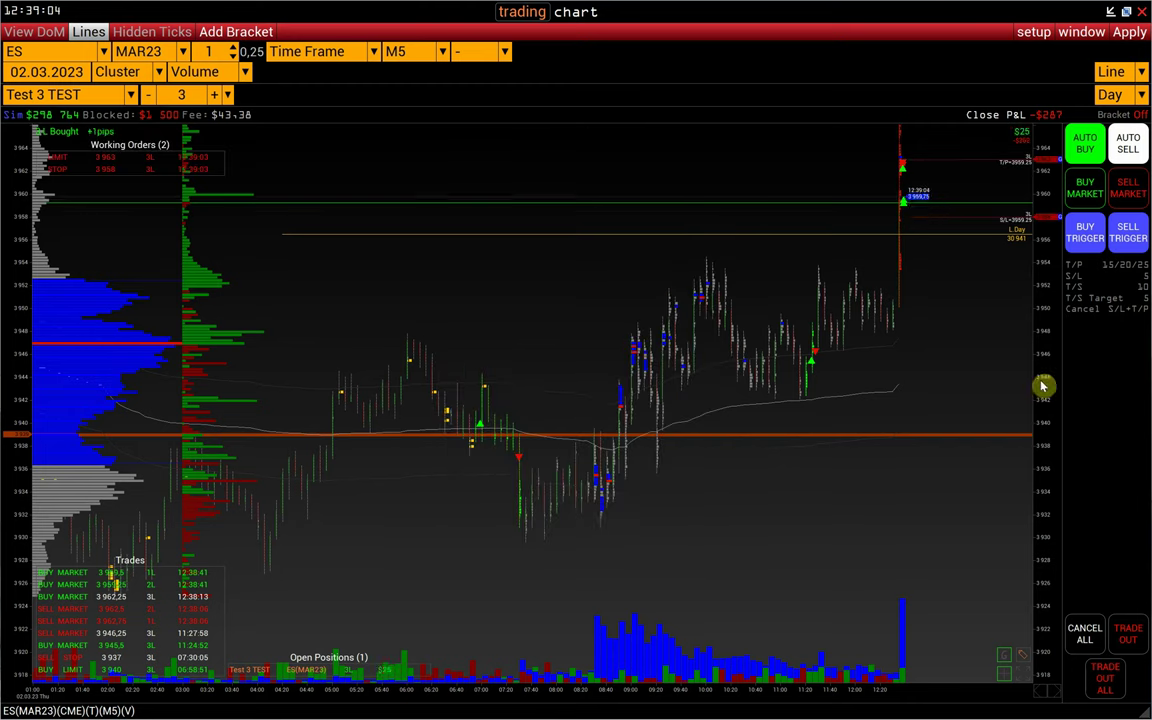